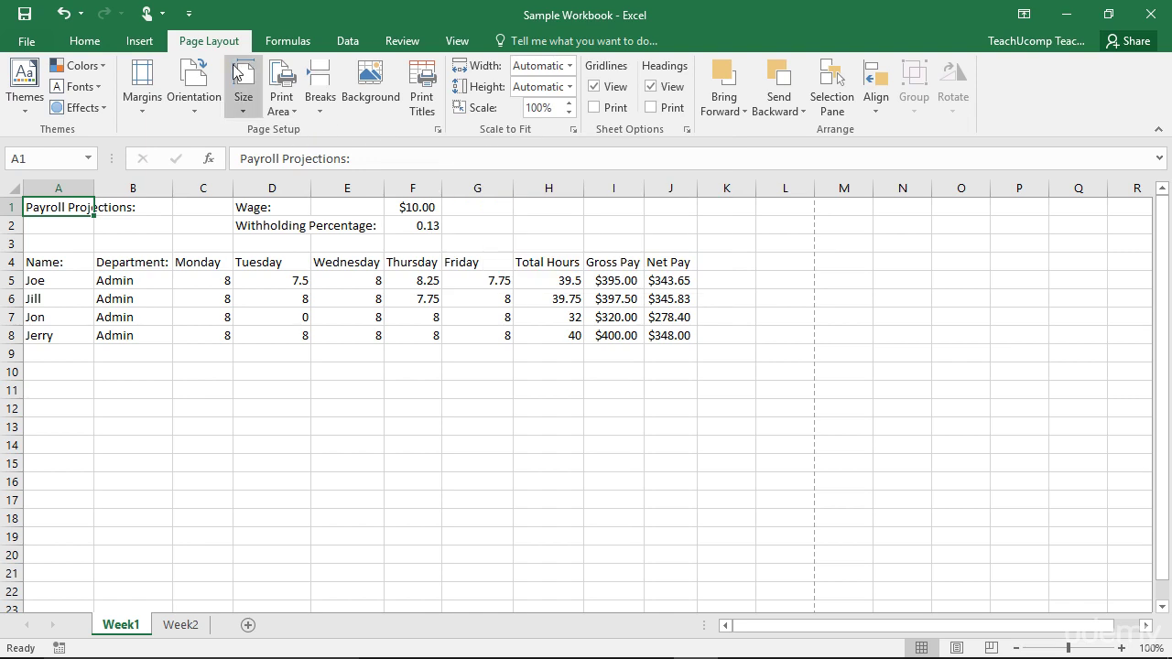
# - Open the custom header editor from the Week1 sheet's page setup, after viewing the preset headers
pyautogui.click(438, 130)
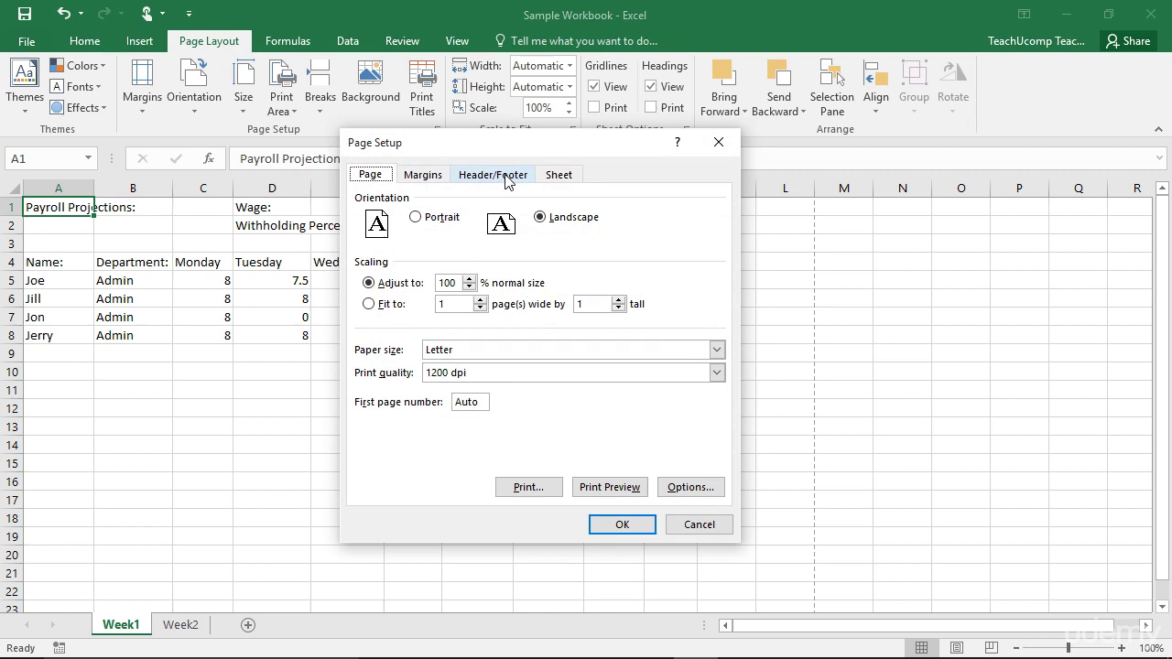
pyautogui.click(506, 176)
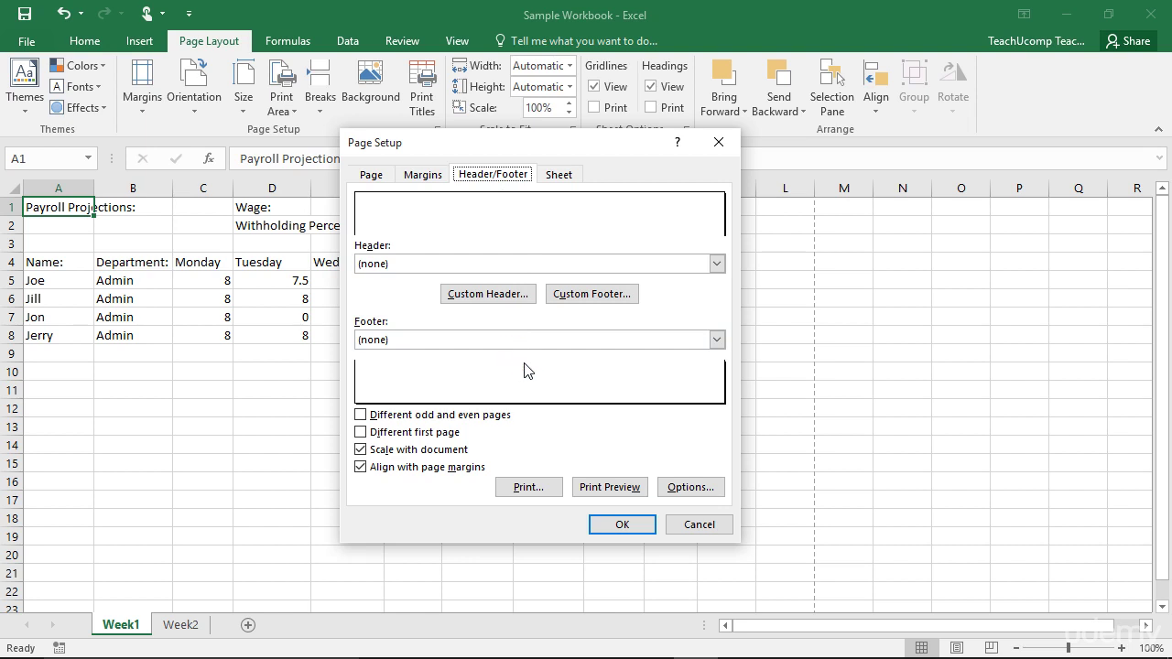
pyautogui.click(716, 263)
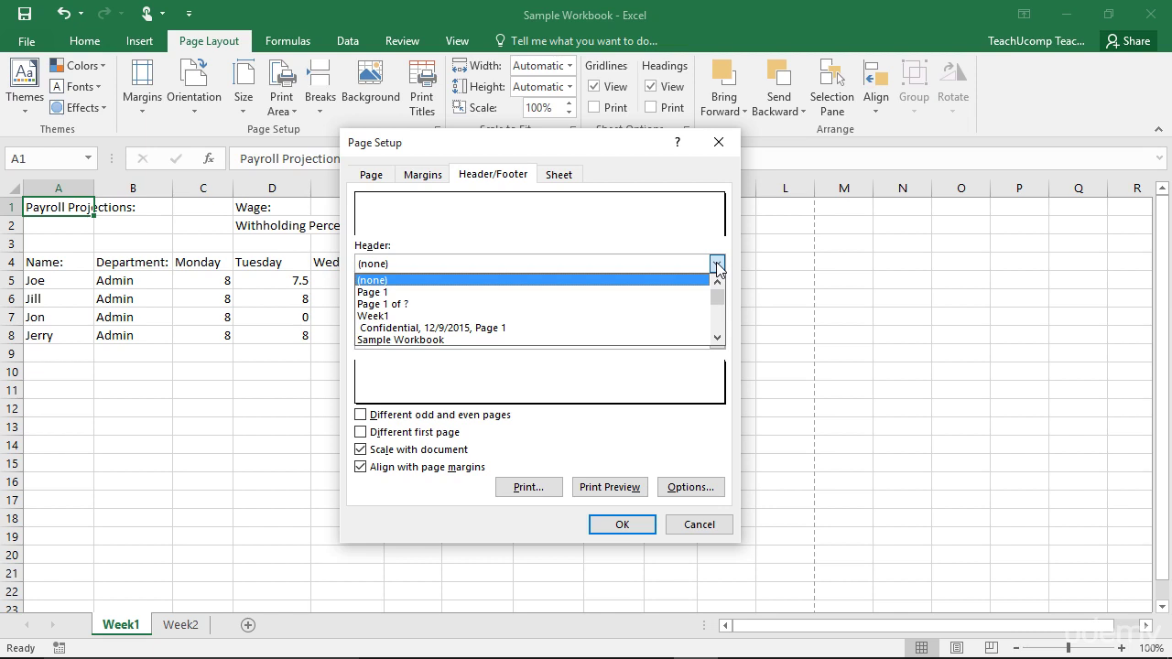
pyautogui.click(717, 265)
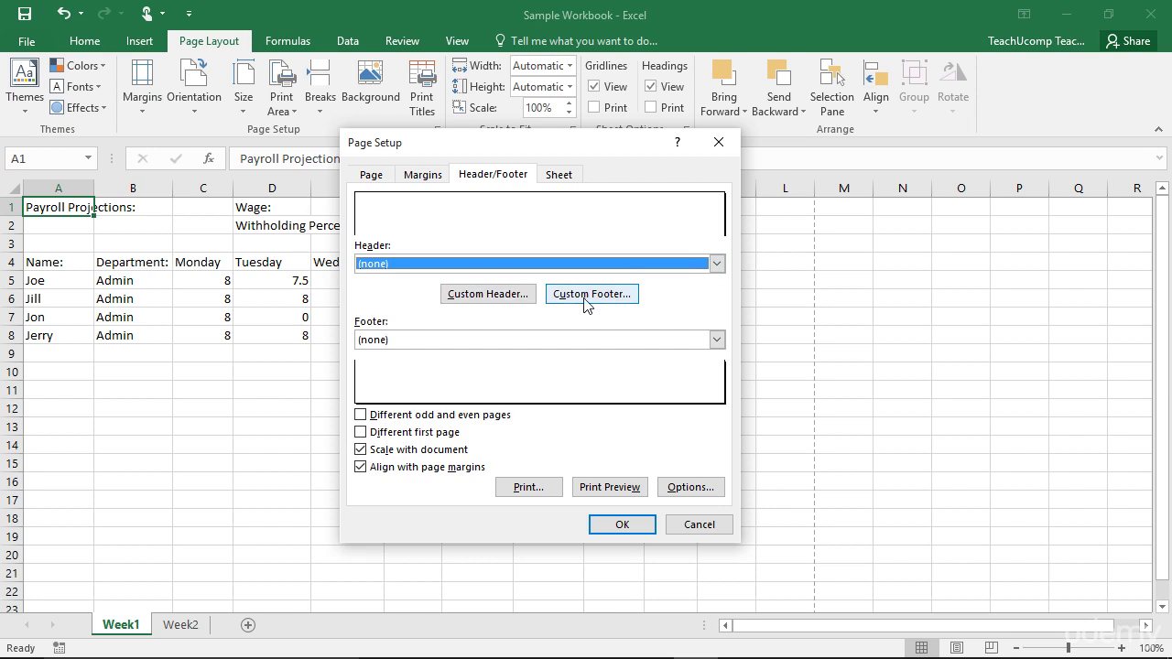
pyautogui.click(507, 294)
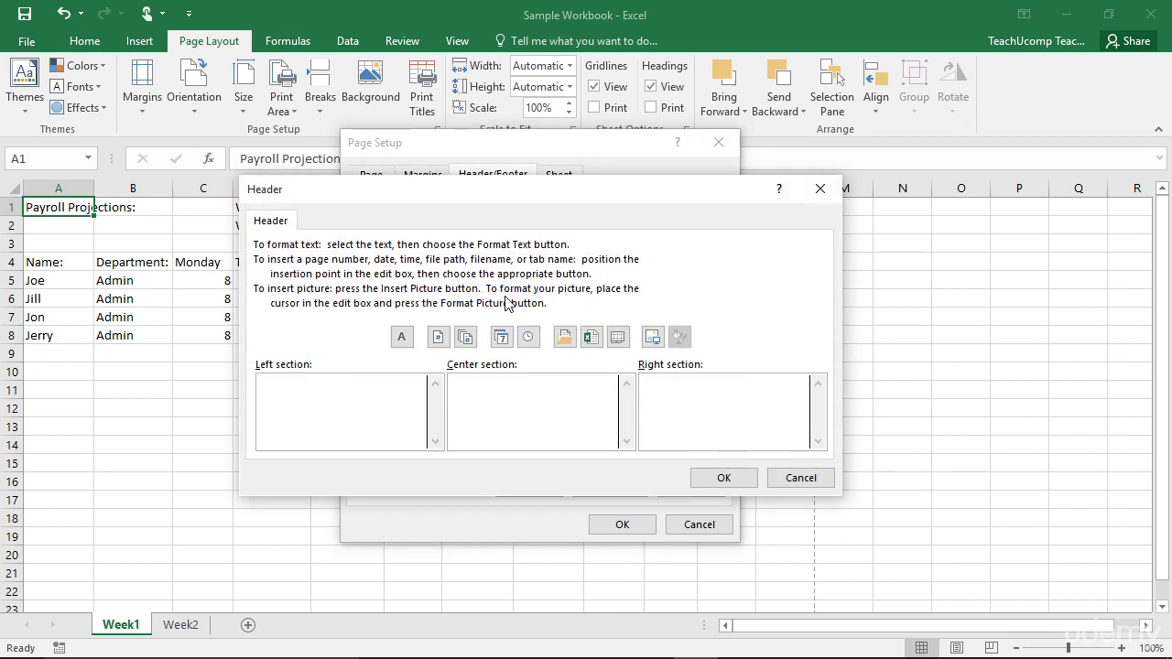
# - Enter "Payroll Projections Workbook" in the header's center section and insert the sheet name code in the right section
pyautogui.click(297, 194)
pyautogui.click(696, 407)
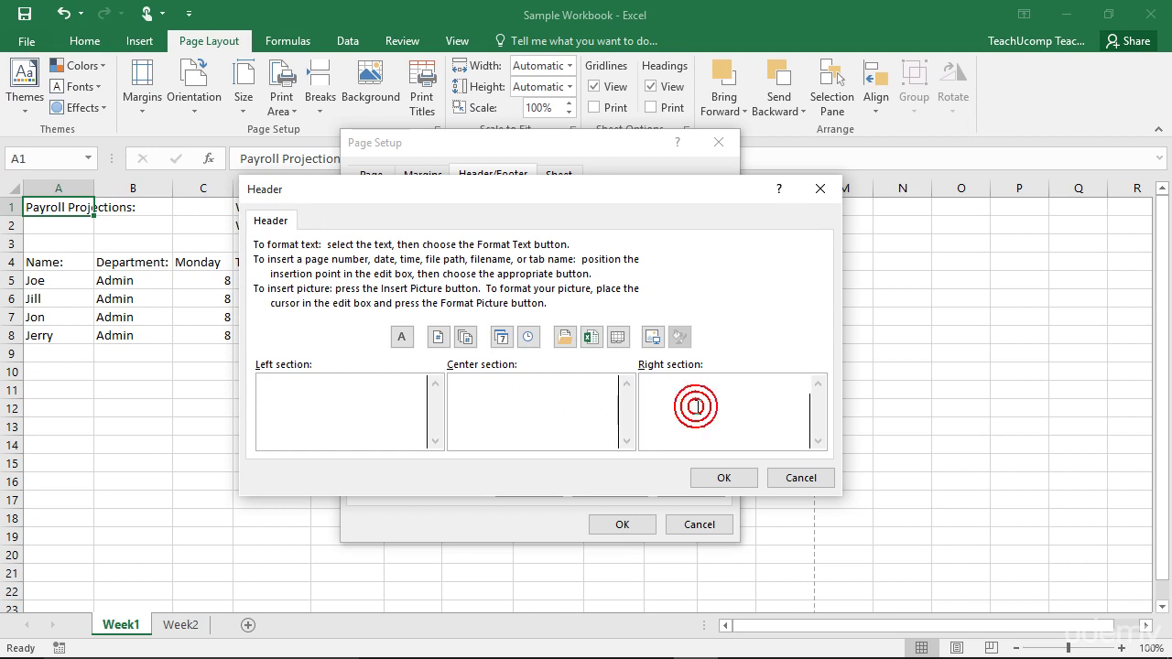
pyautogui.click(508, 409)
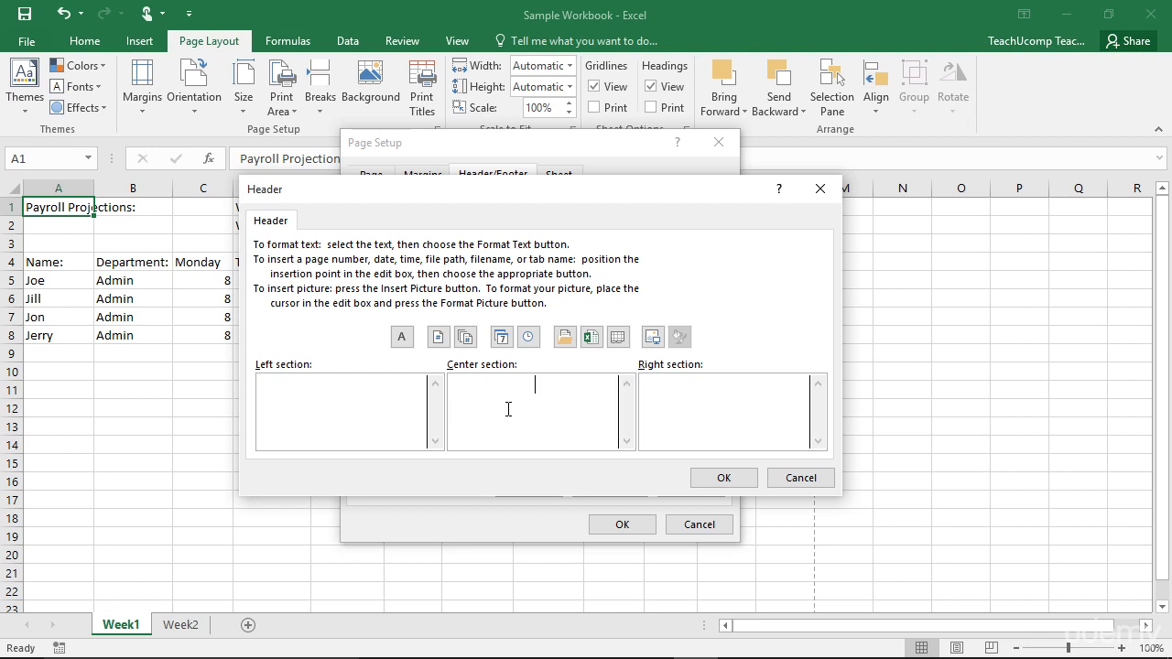
pyautogui.write('Payroll Projections Workbook')
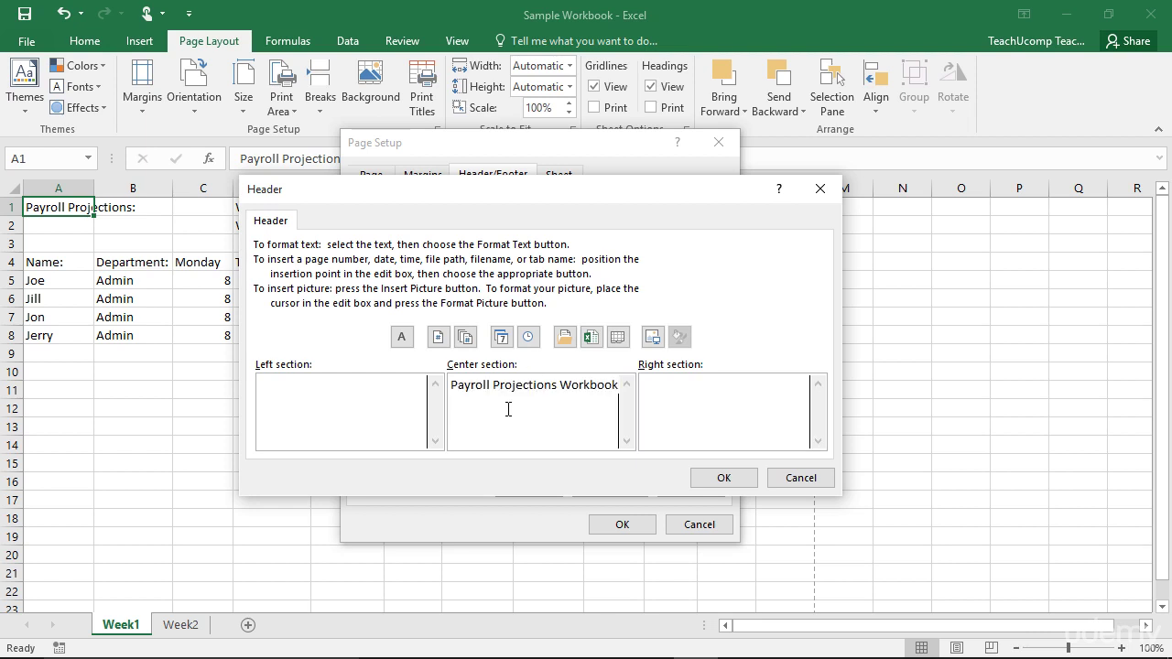
pyautogui.click(697, 410)
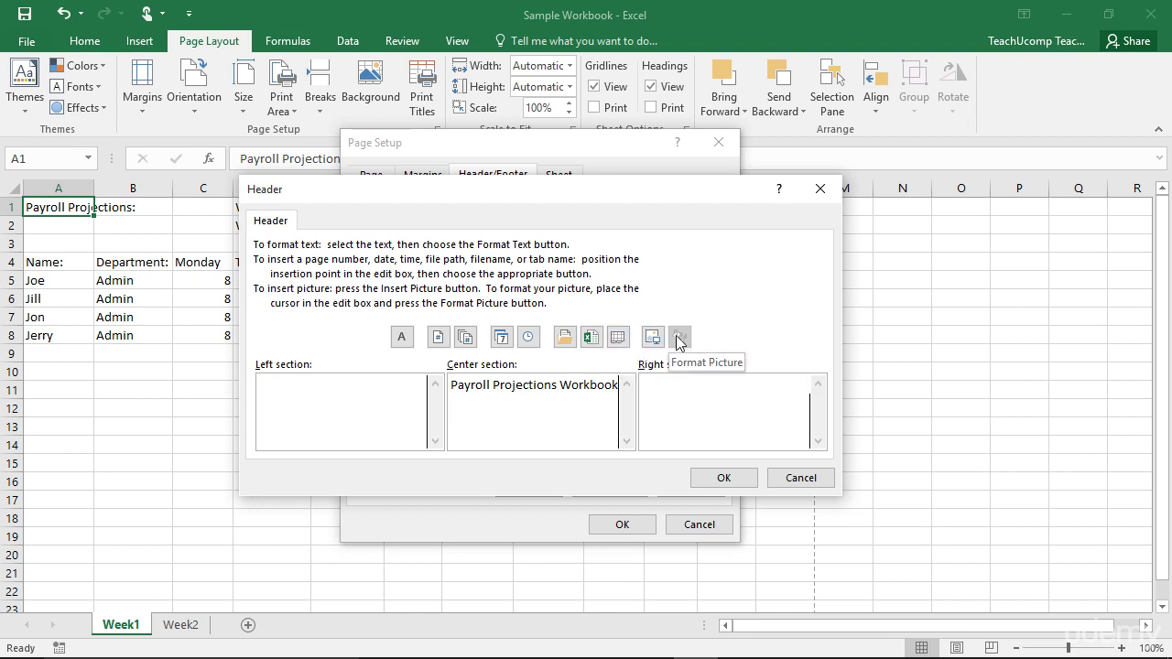
pyautogui.click(616, 338)
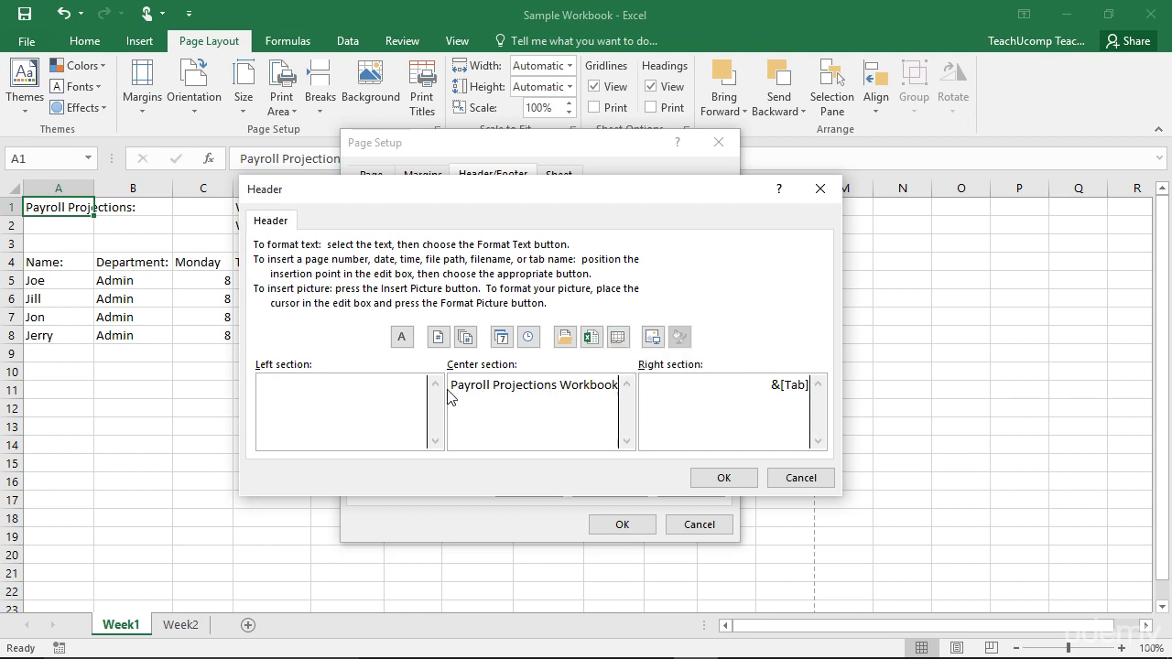
# - Set the font size of the header's center section text to 12
pyautogui.moveTo(449, 385); pyautogui.dragTo(635, 390)
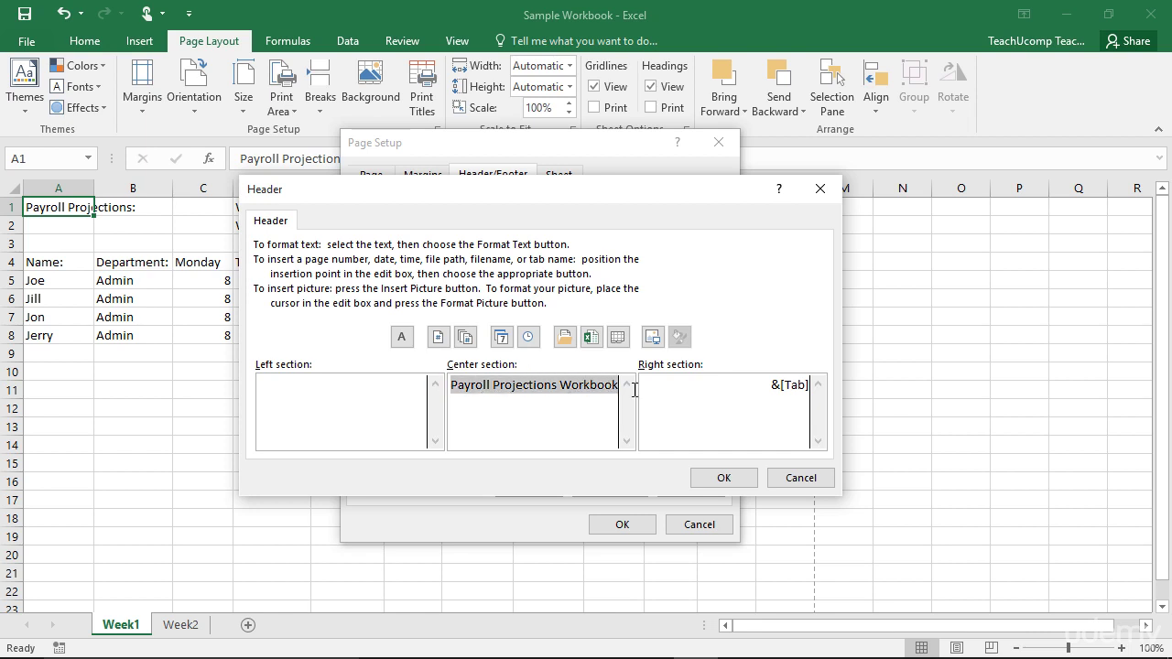
pyautogui.click(401, 338)
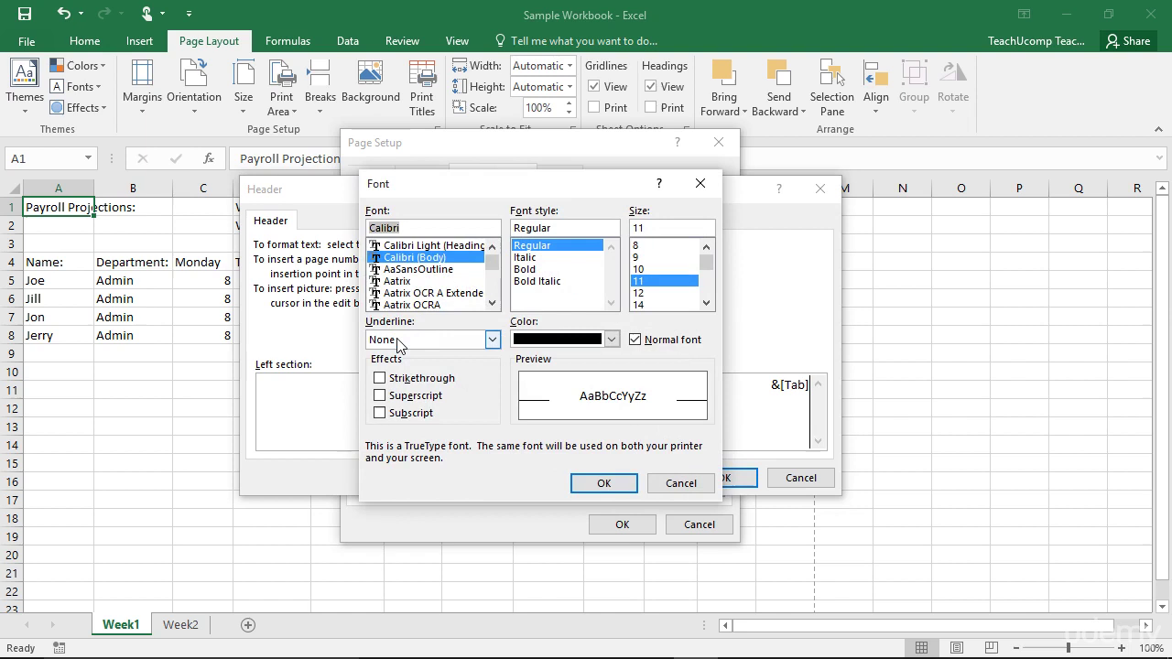
pyautogui.click(644, 293)
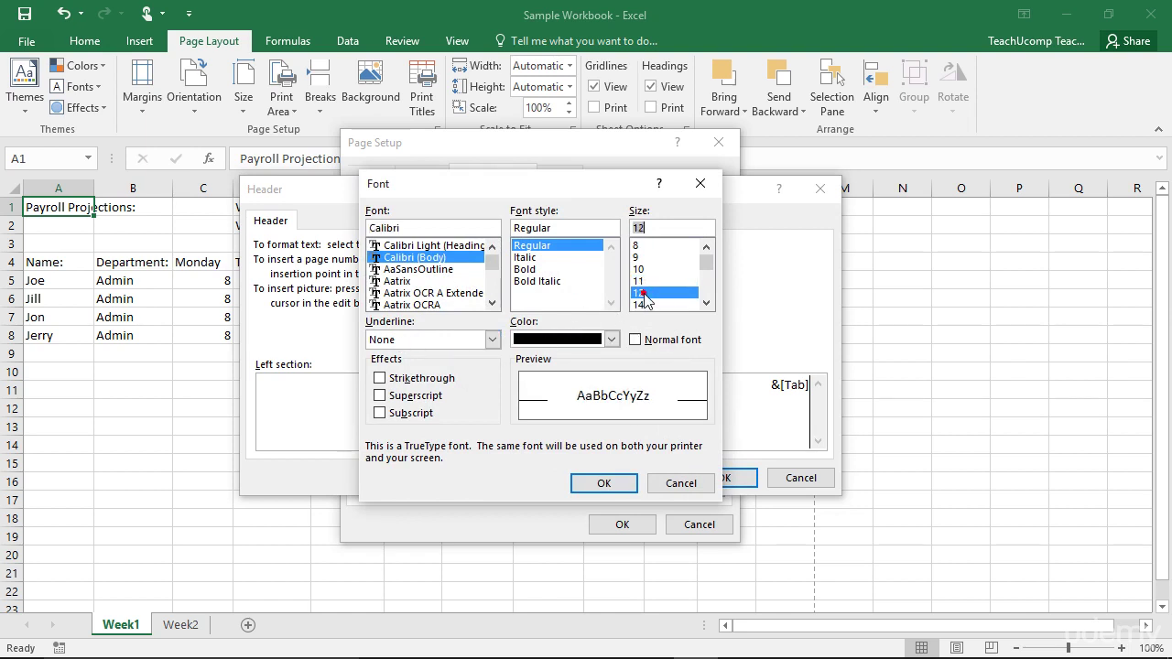
pyautogui.click(604, 482)
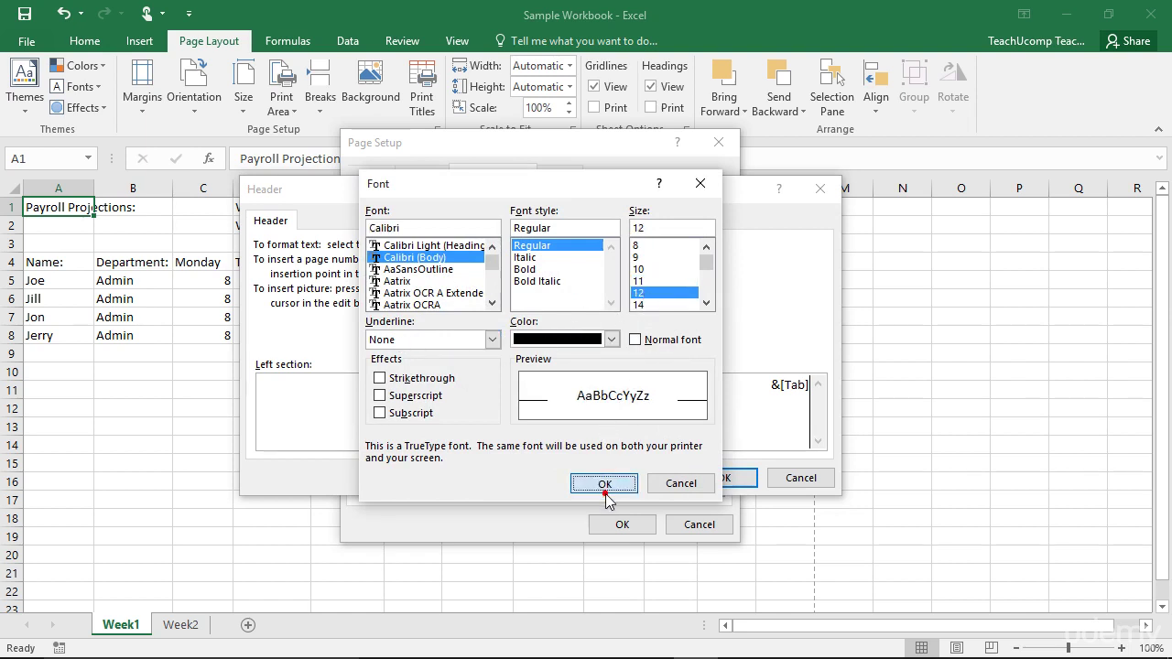
# - Insert the "RCC Logo" picture from the Pictures folder into the header's left section
pyautogui.click(294, 401)
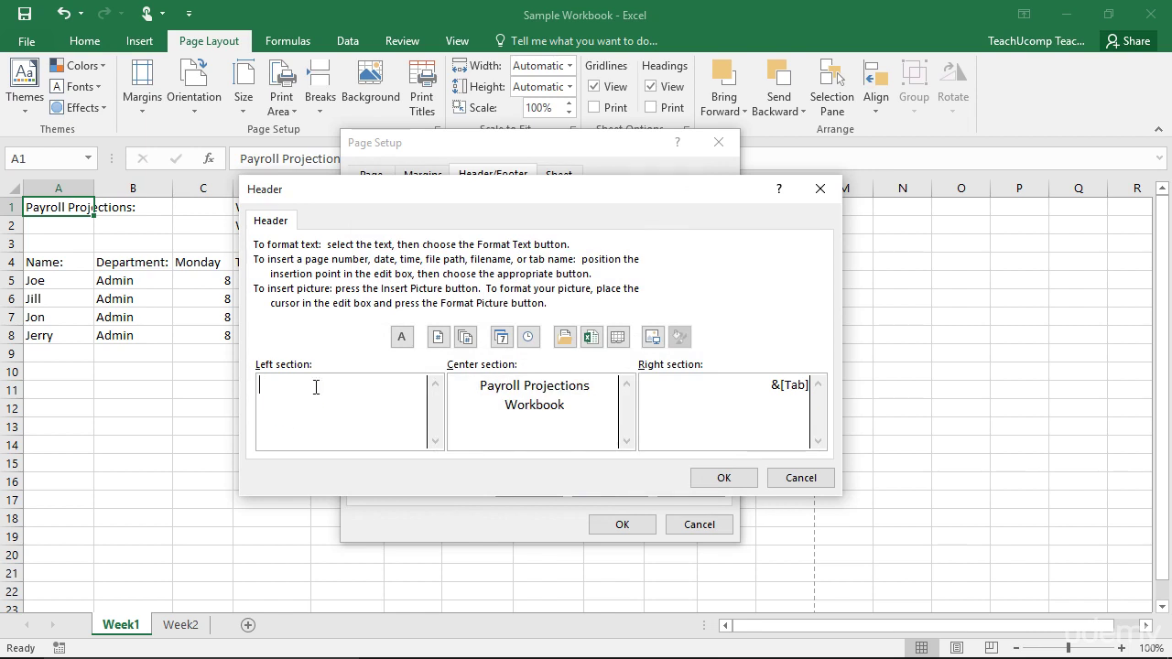
pyautogui.click(658, 339)
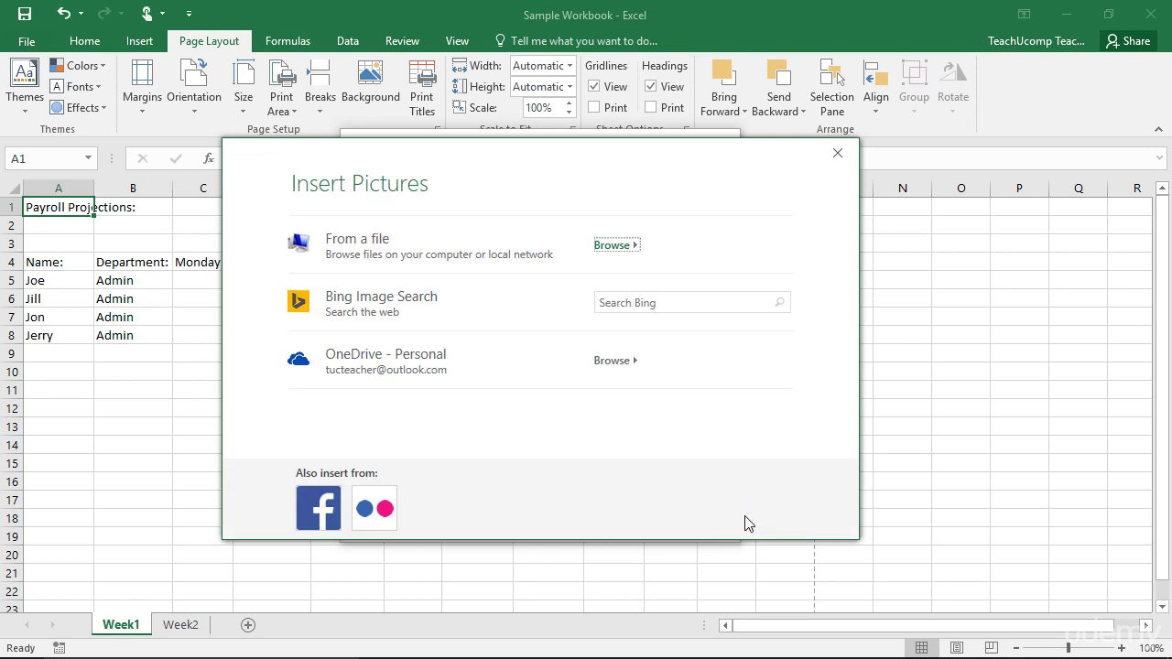
pyautogui.click(615, 247)
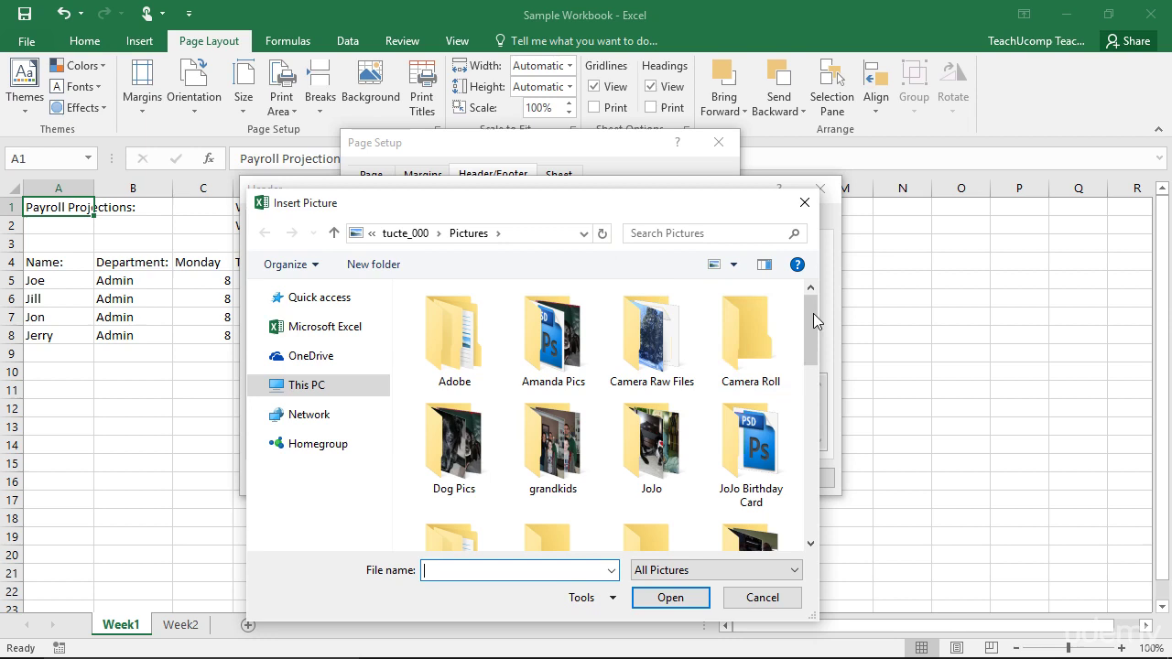
pyautogui.moveTo(813, 313); pyautogui.dragTo(814, 431)
pyautogui.click(751, 442)
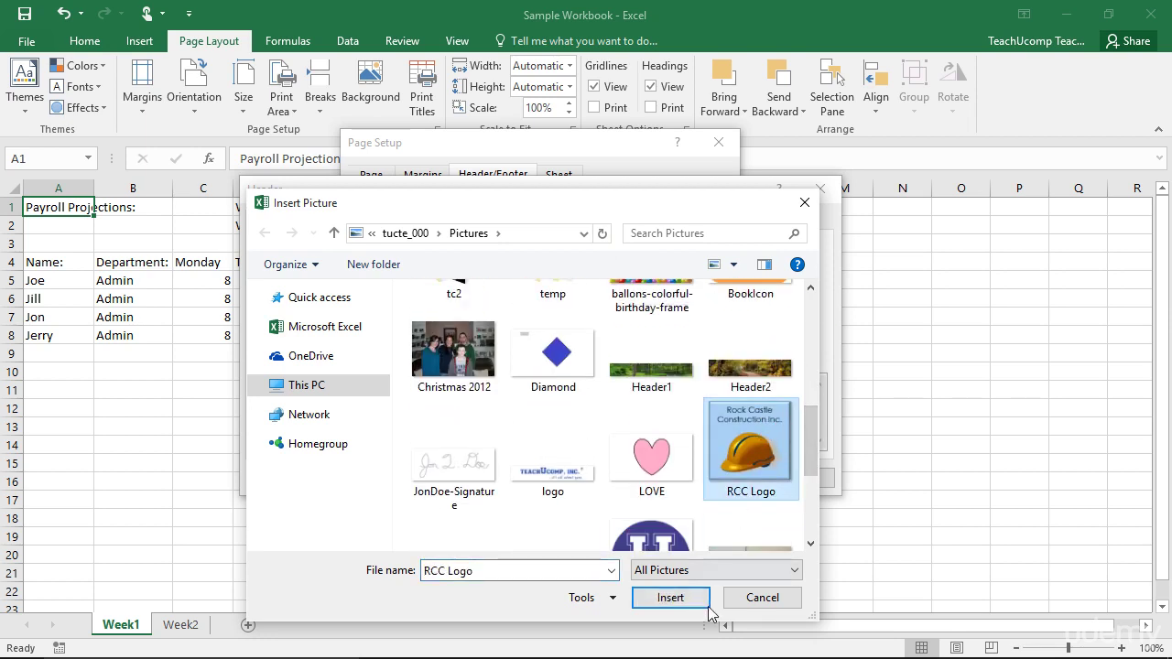
pyautogui.click(677, 597)
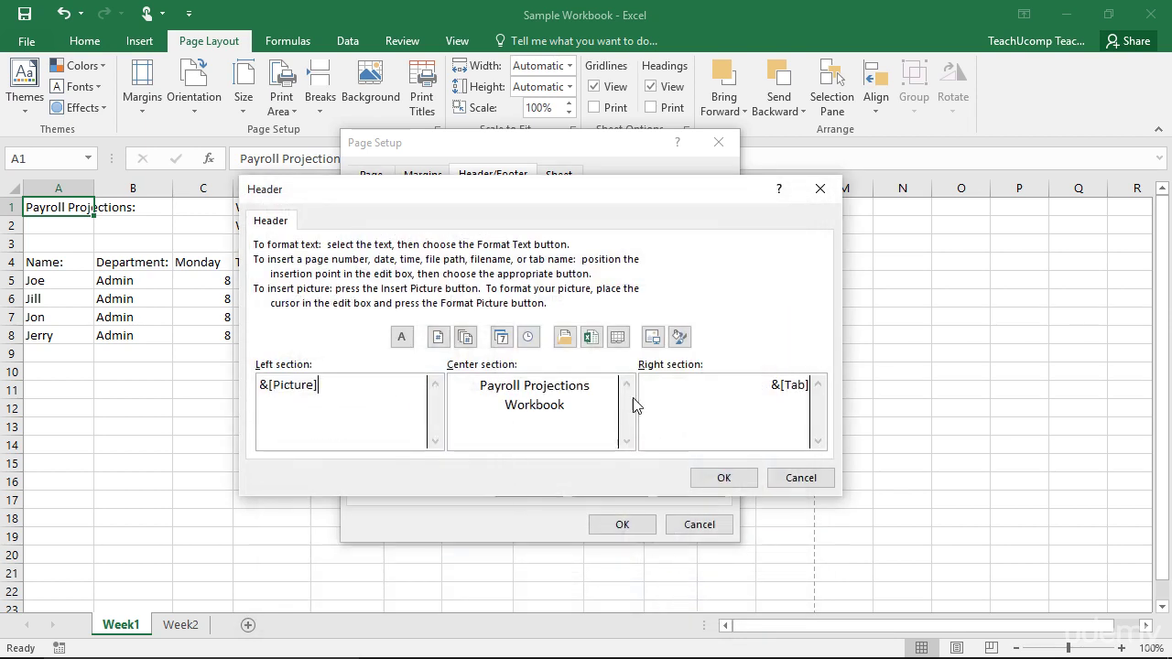
# - Set the header picture's height to .25 inches with the aspect ratio locked, and accept the custom header
pyautogui.click(682, 338)
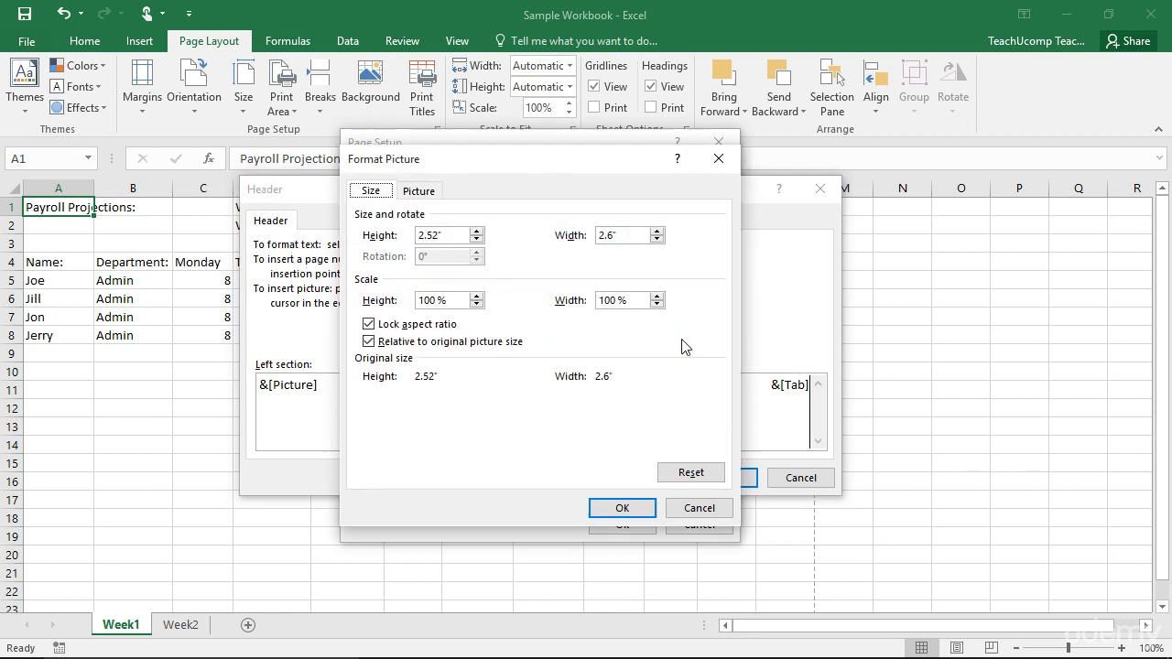
pyautogui.moveTo(446, 235); pyautogui.dragTo(419, 236)
pyautogui.write('.25')
pyautogui.press('Tab')
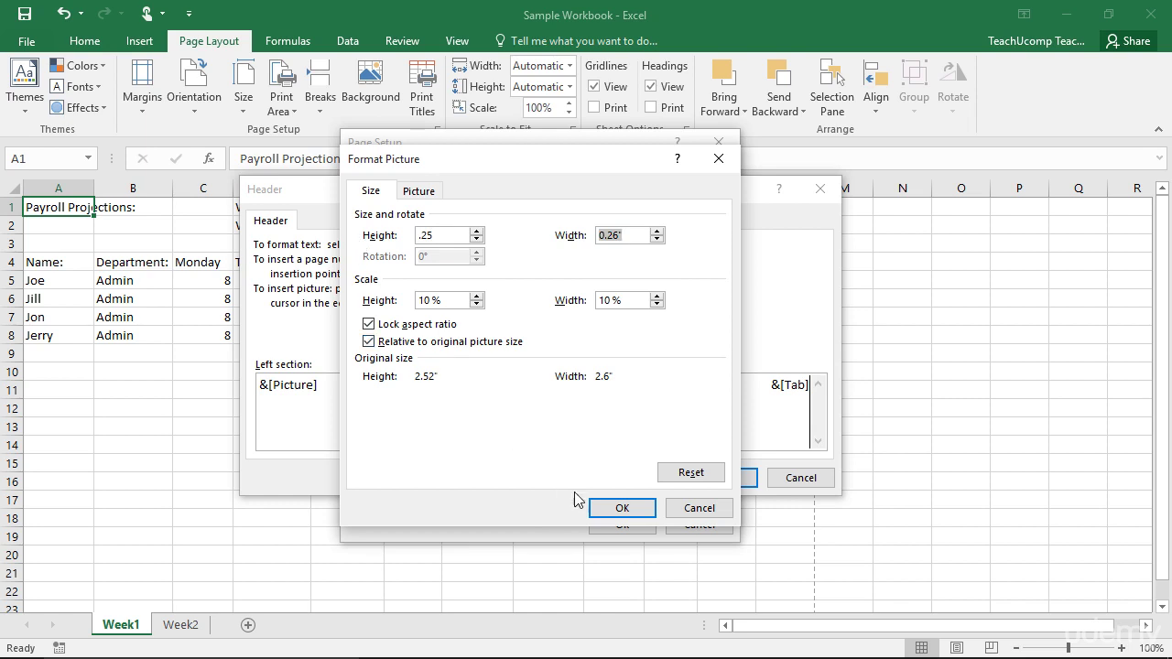
pyautogui.click(605, 508)
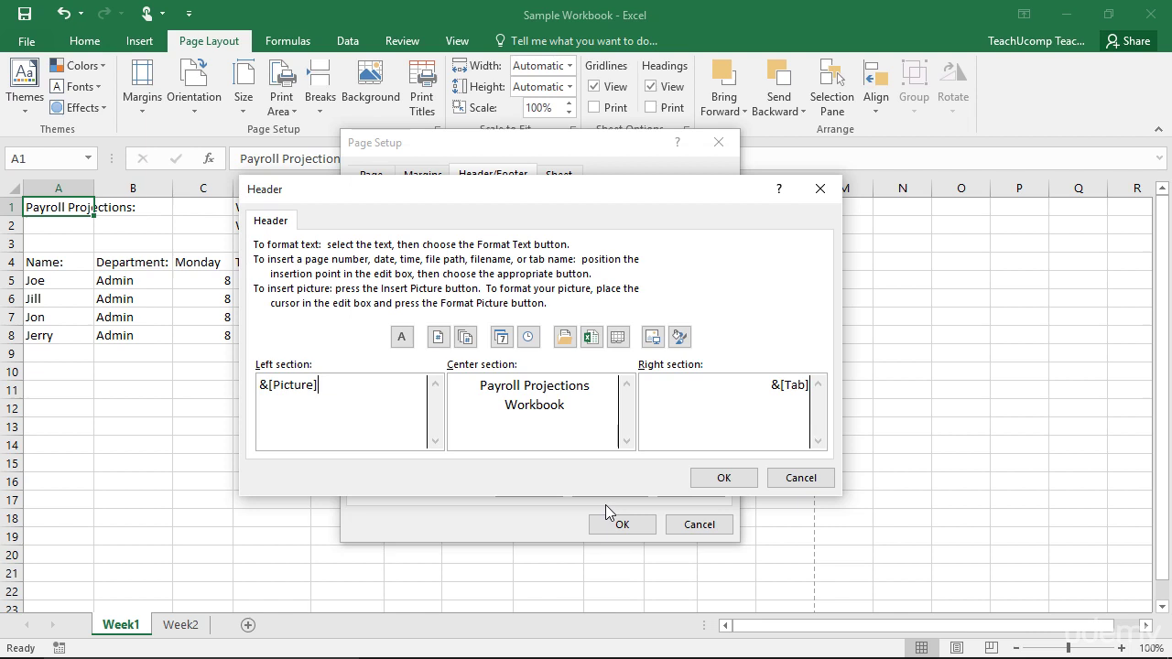
pyautogui.click(722, 478)
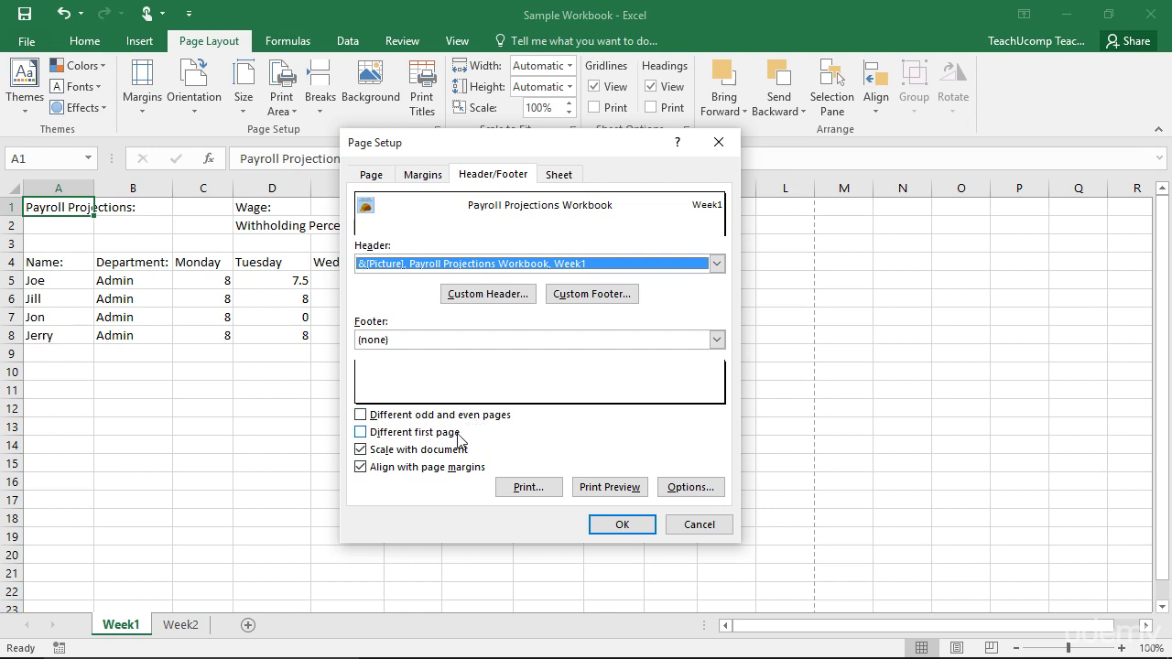
# - Examine the separate odd and even page headers, switching the "Different odd and even pages" option on and back off
pyautogui.click(361, 415)
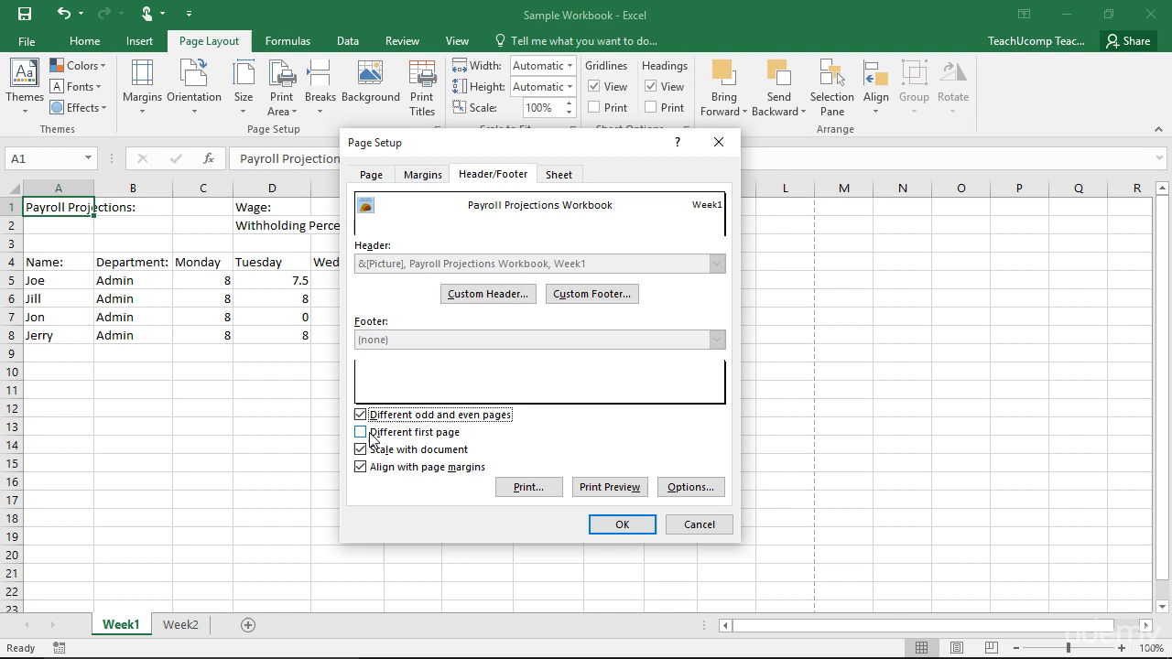
pyautogui.click(487, 294)
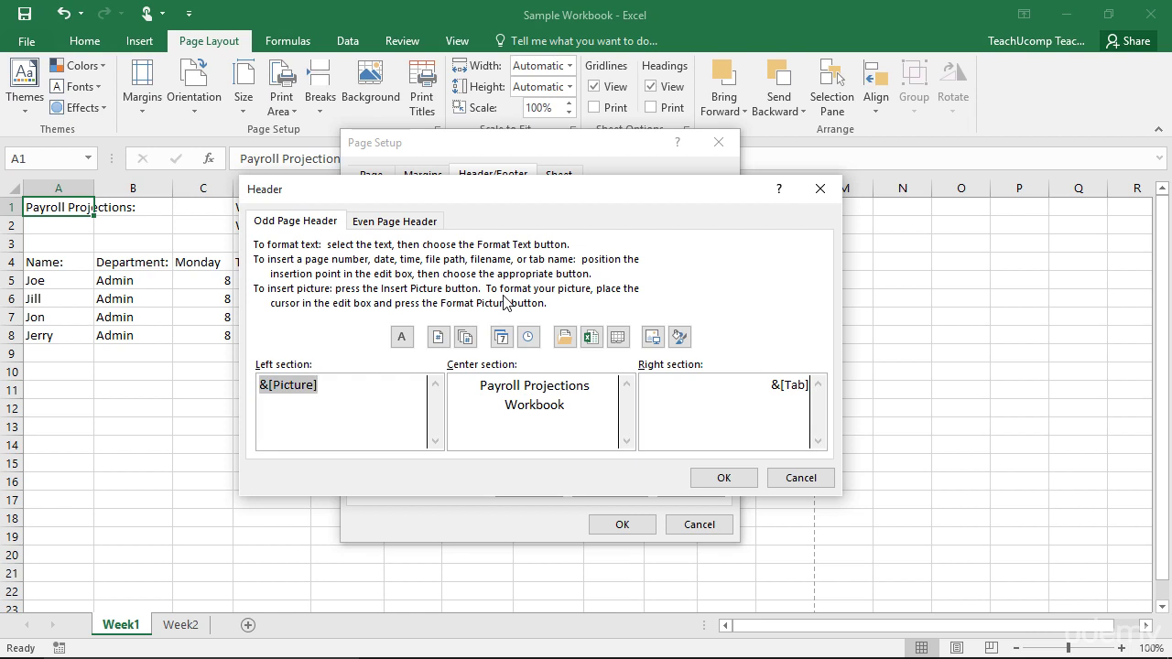
pyautogui.click(418, 227)
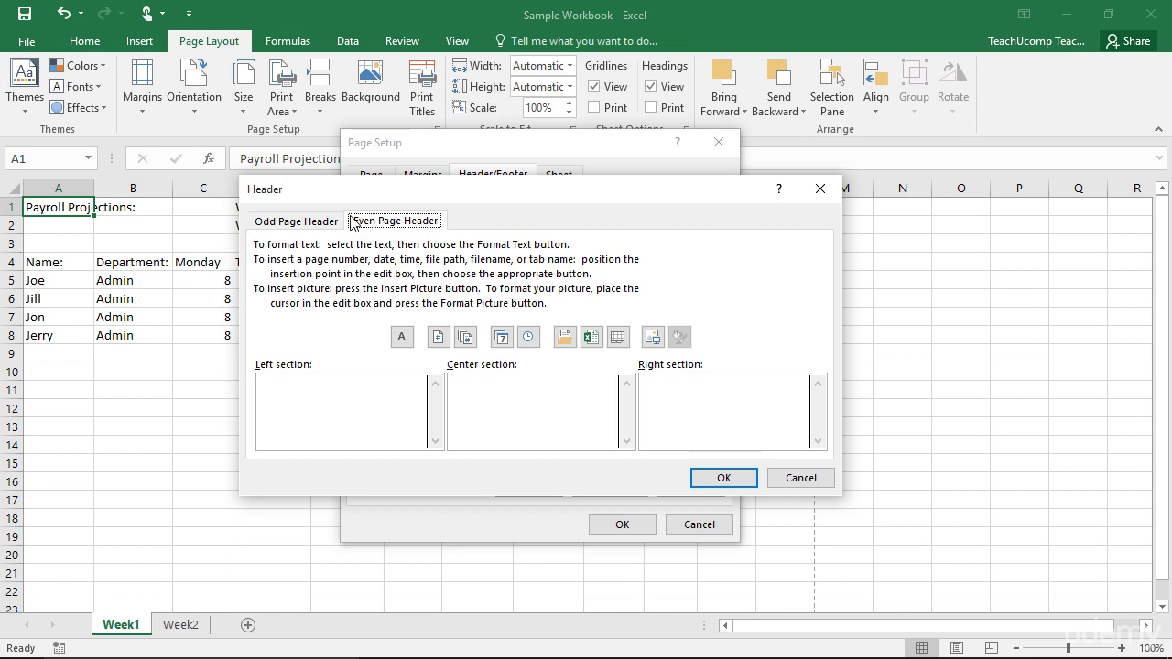
pyautogui.click(326, 222)
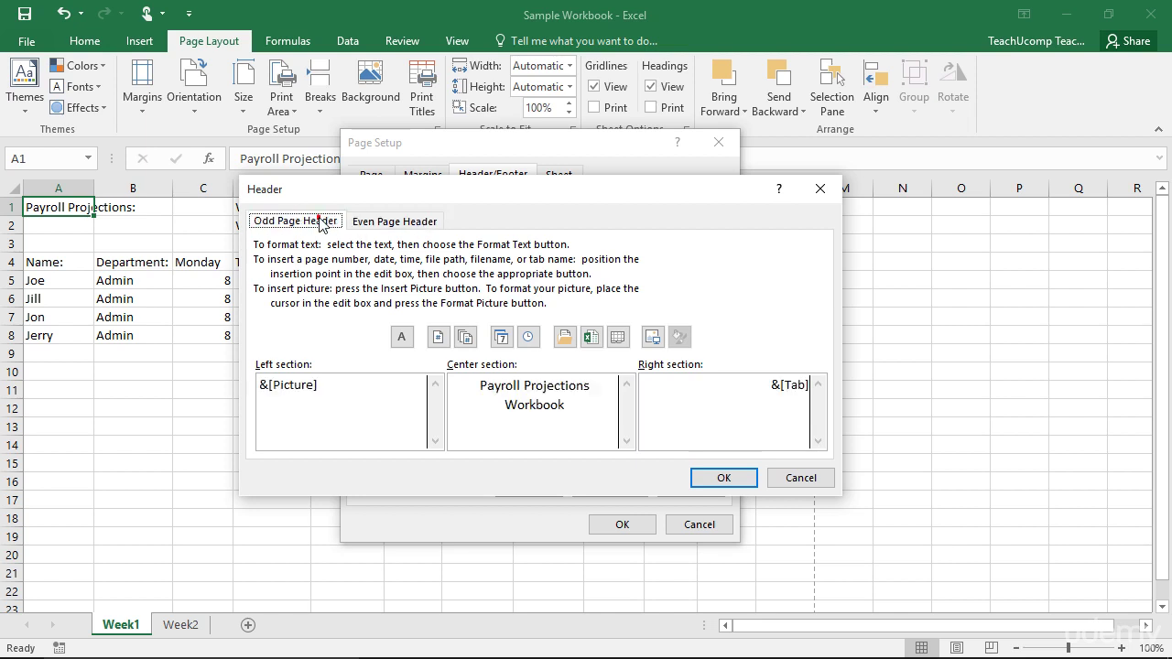
pyautogui.click(723, 478)
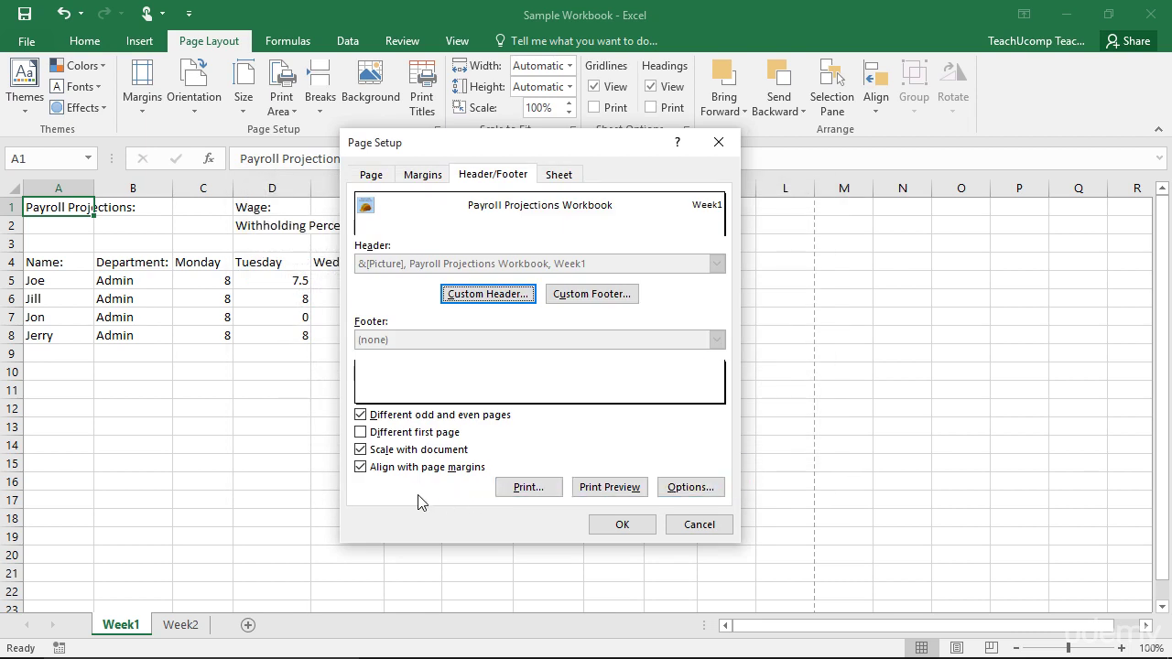
pyautogui.click(363, 416)
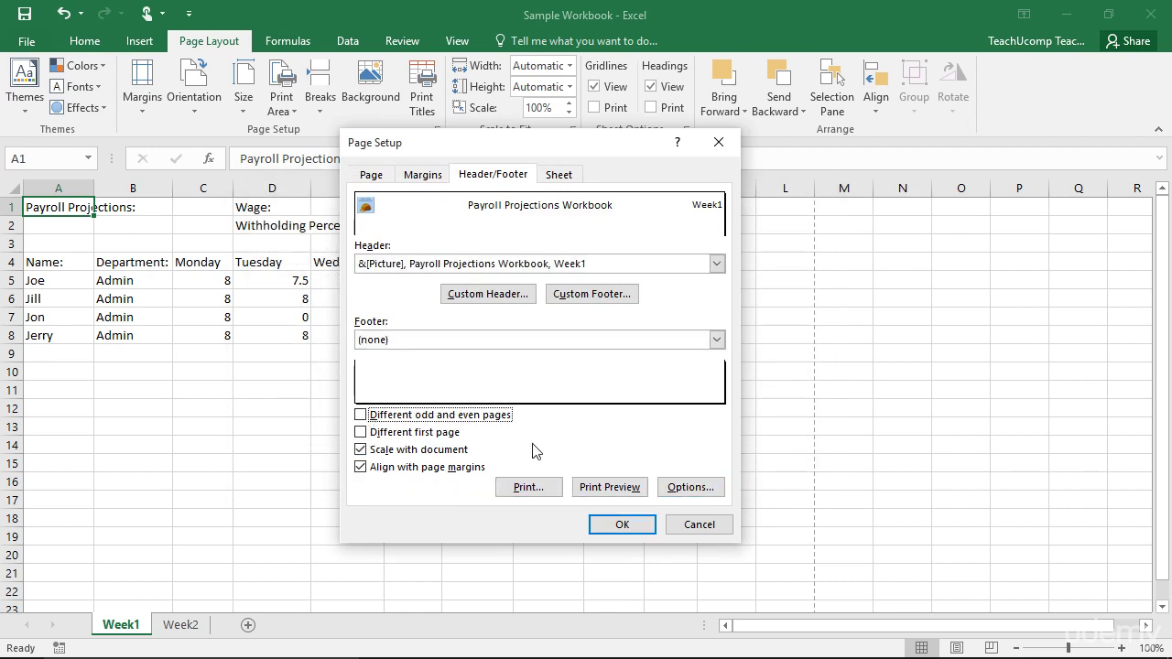